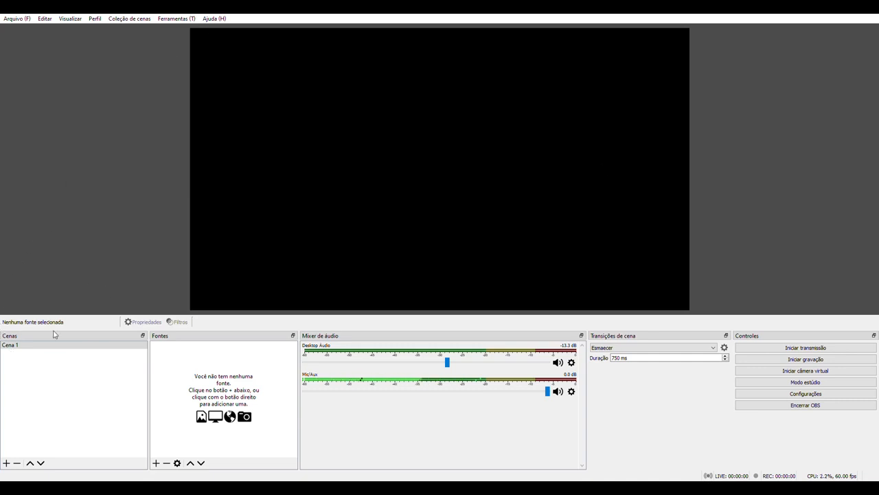
# - Add two more scenes named Cena 2 and Cena 3
pyautogui.click(14, 346)
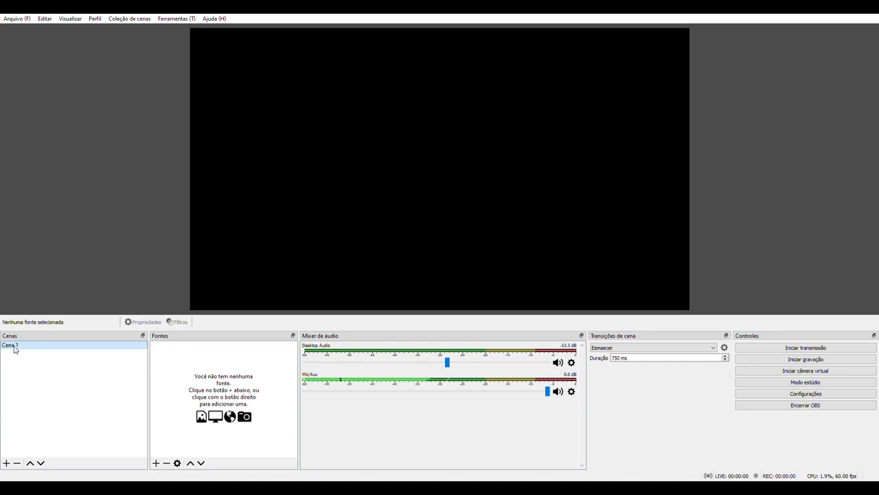
pyautogui.click(7, 463)
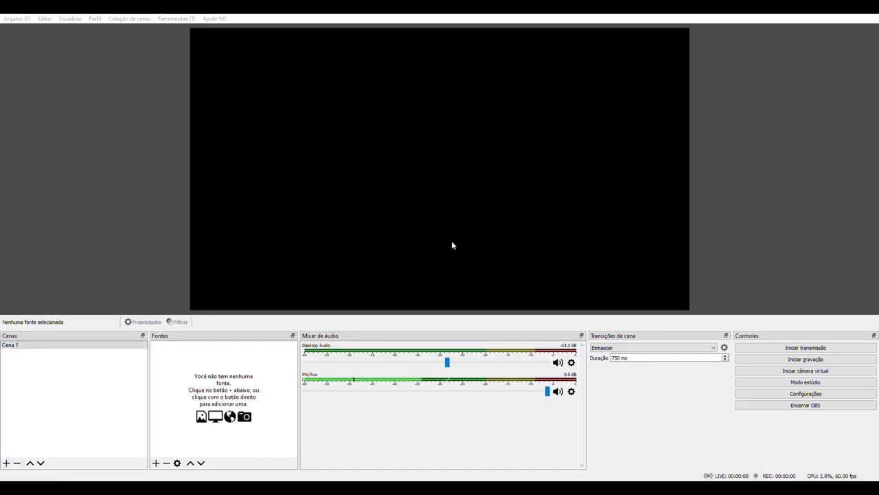
pyautogui.click(419, 265)
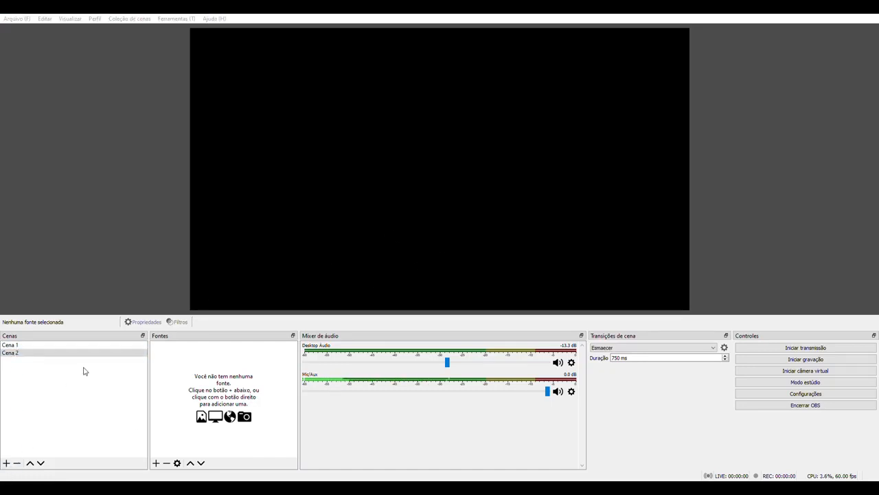
pyautogui.click(428, 261)
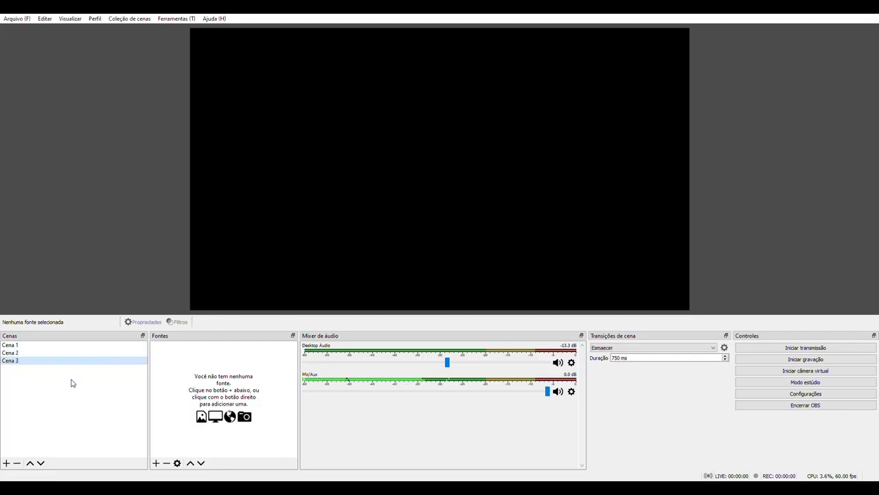
# - Rename the scene Cena 1 as BLACK
pyautogui.click(15, 346)
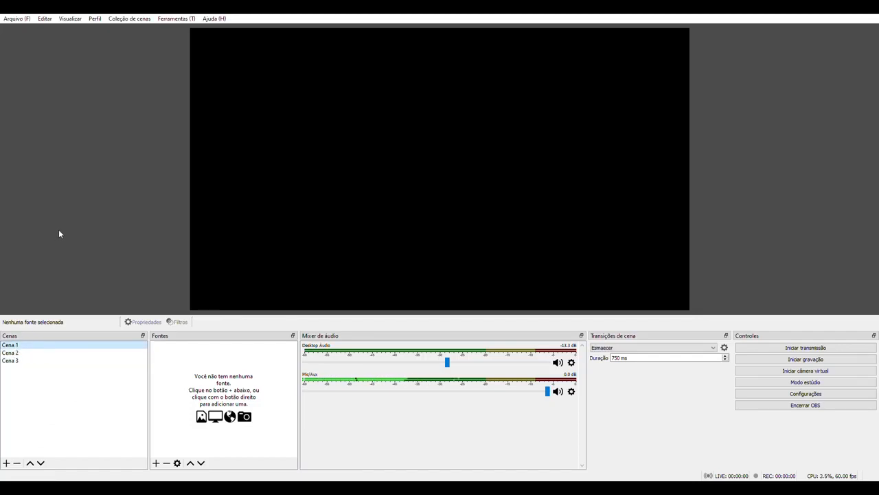
pyautogui.press('F2')
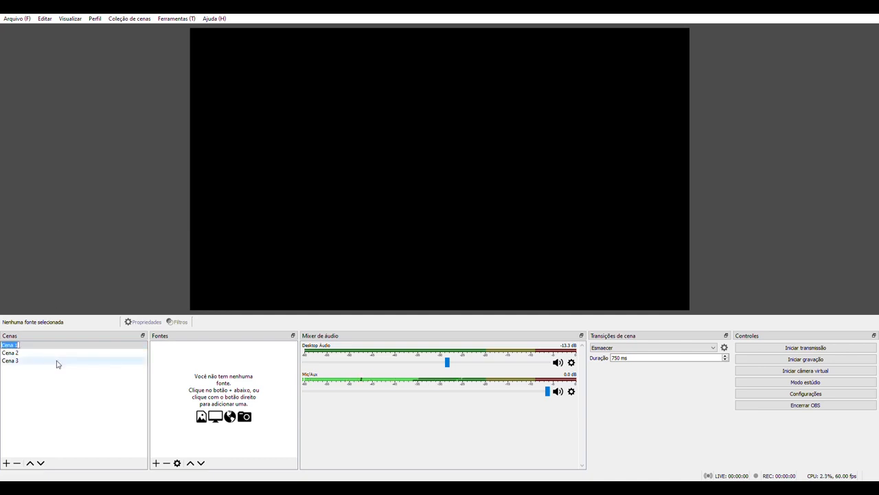
pyautogui.write('BLACK')
pyautogui.press('Return')
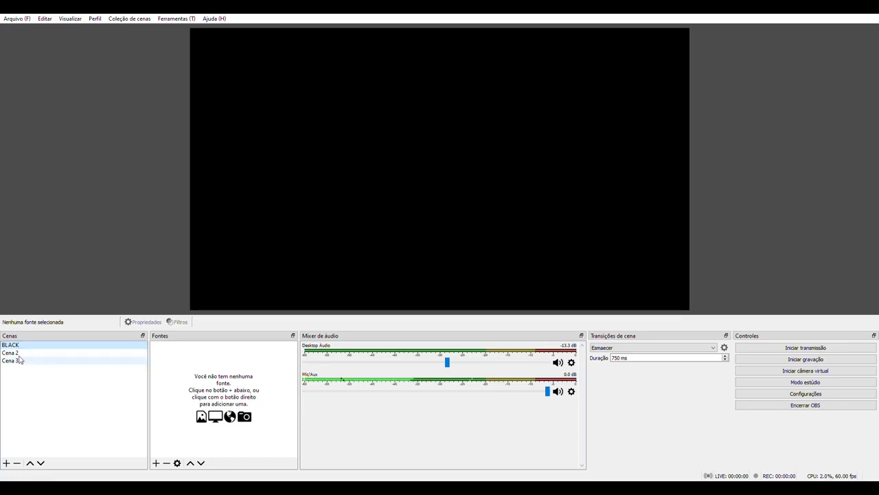
# - Rename the scene Cena 2 as VINHETA DE ENTRADA
pyautogui.click(19, 353)
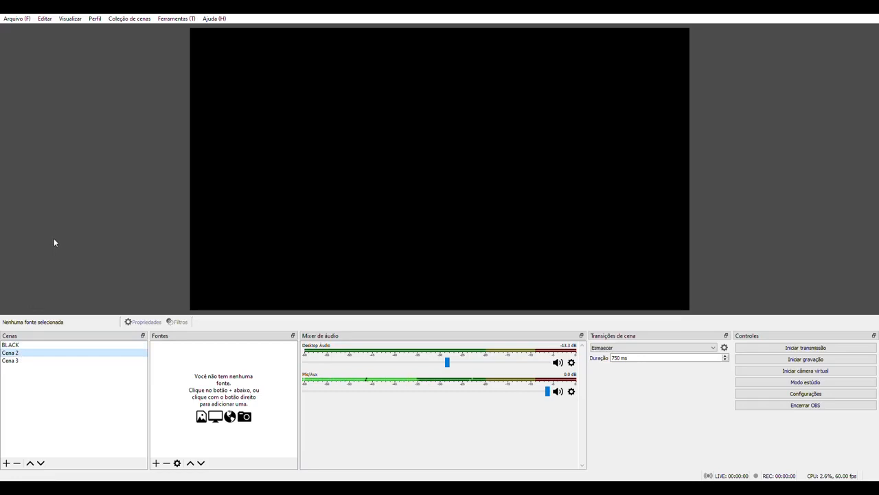
pyautogui.press('F2')
pyautogui.write('VINHETA DE ENTRADA')
pyautogui.press('Return')
pyautogui.click(30, 350)
pyautogui.click(184, 376)
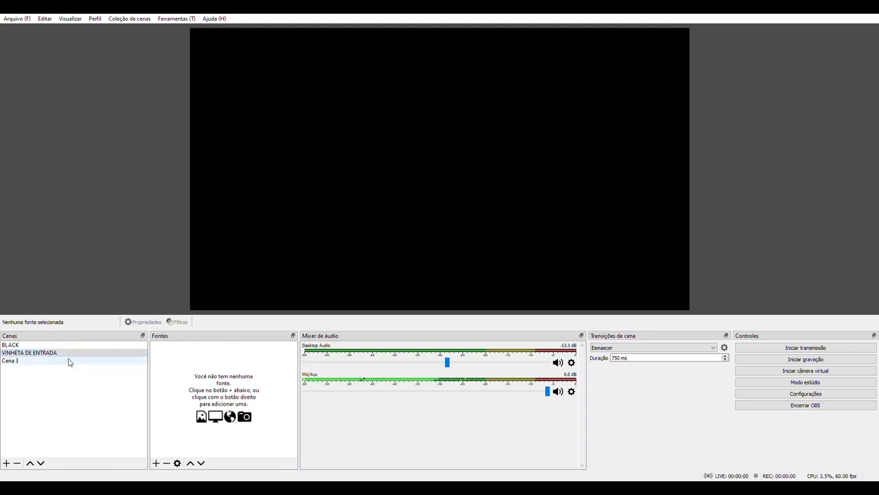
pyautogui.click(156, 463)
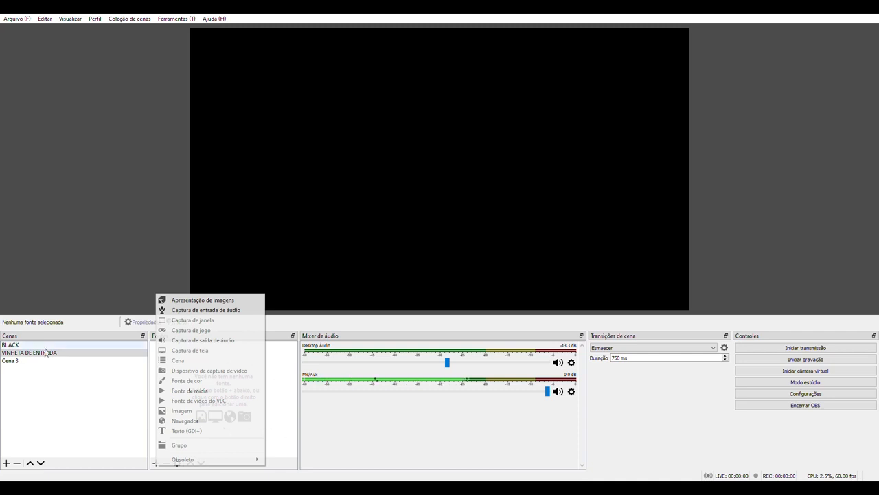
pyautogui.click(15, 346)
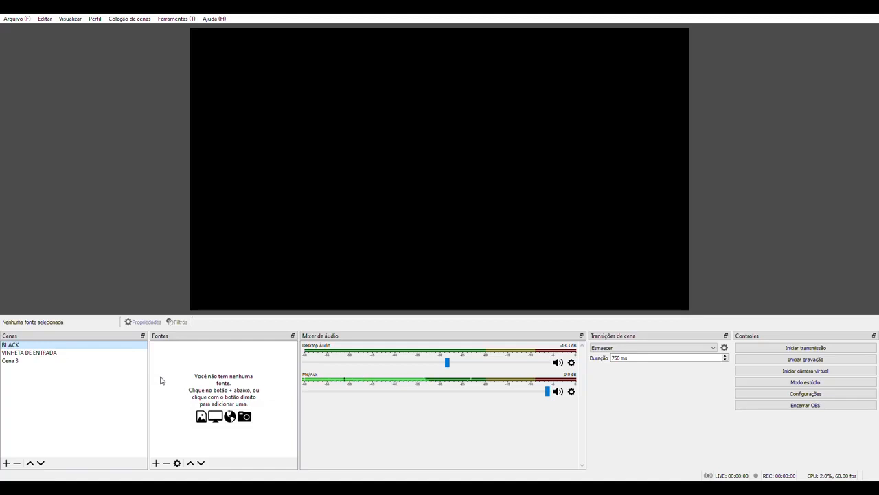
# - Add the local video VINHETA + TRILHA.mp4 to VINHETA DE ENTRADA as a media source named VINHETA, and replay it by switching from BLACK
pyautogui.click(73, 357)
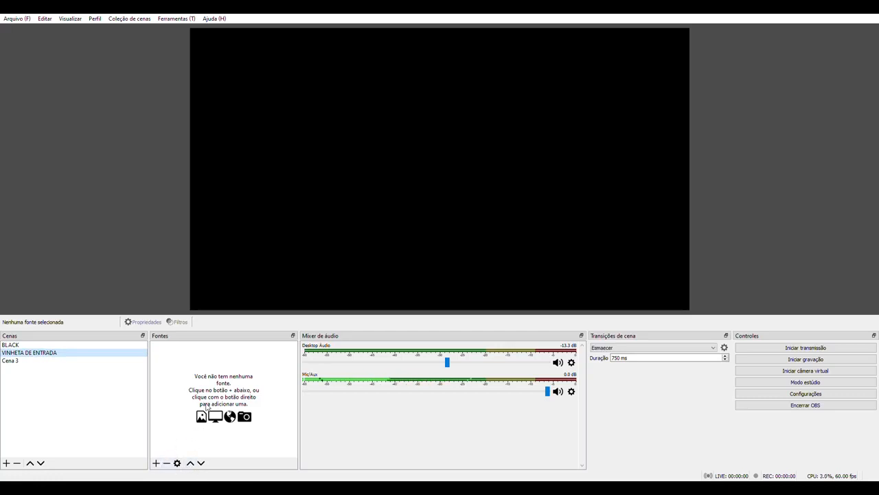
pyautogui.click(156, 463)
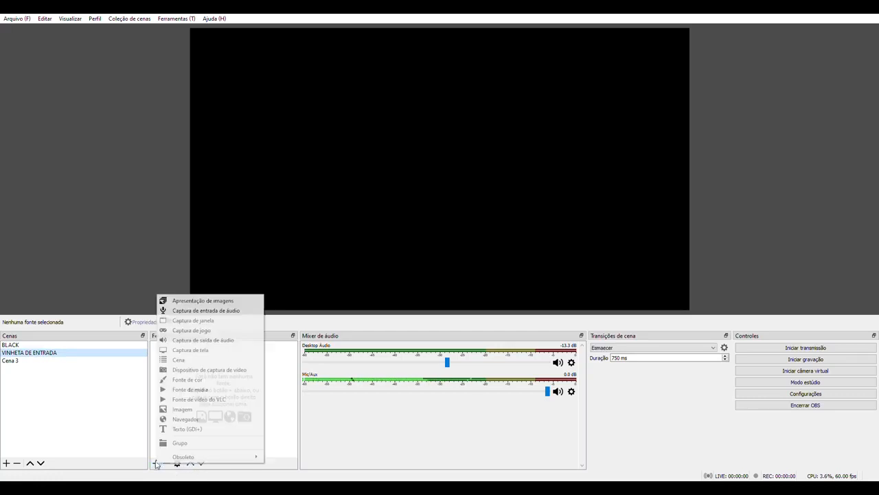
pyautogui.click(190, 390)
pyautogui.write('VINHETA')
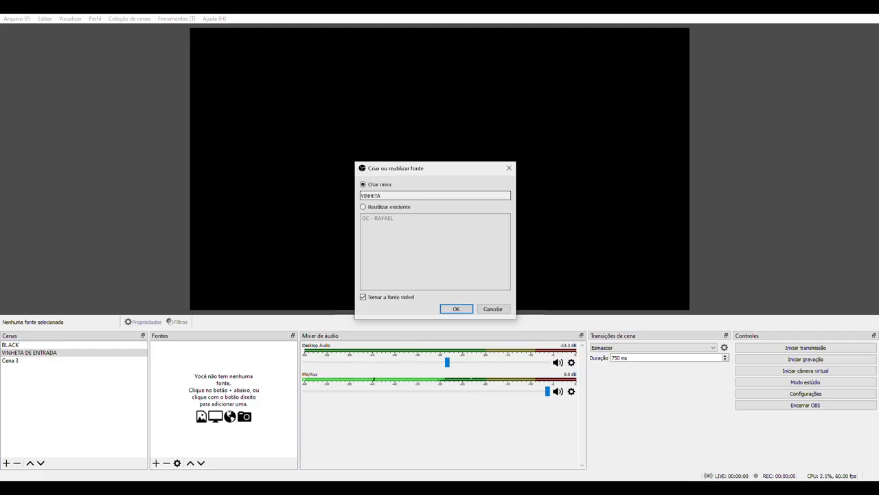
pyautogui.press('Return')
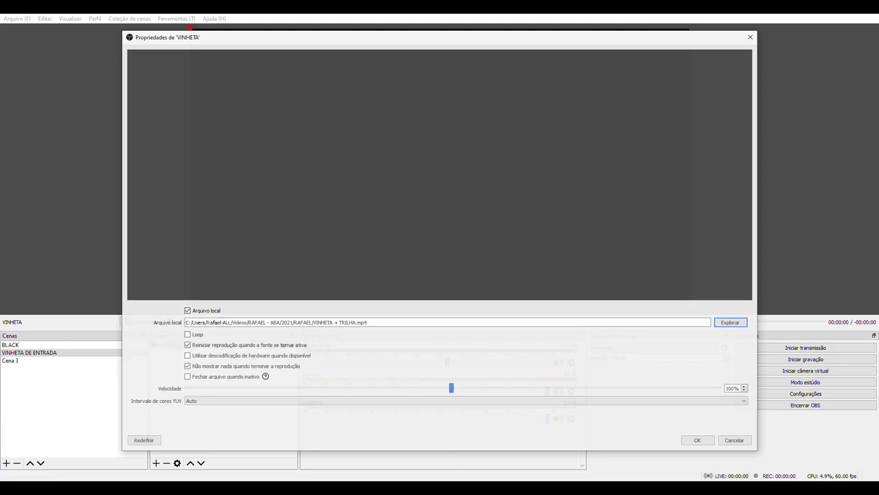
pyautogui.click(697, 439)
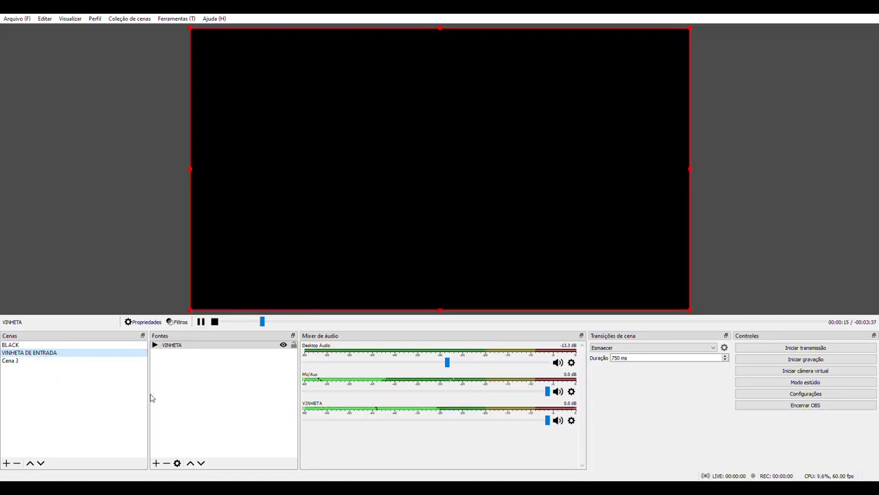
pyautogui.click(9, 345)
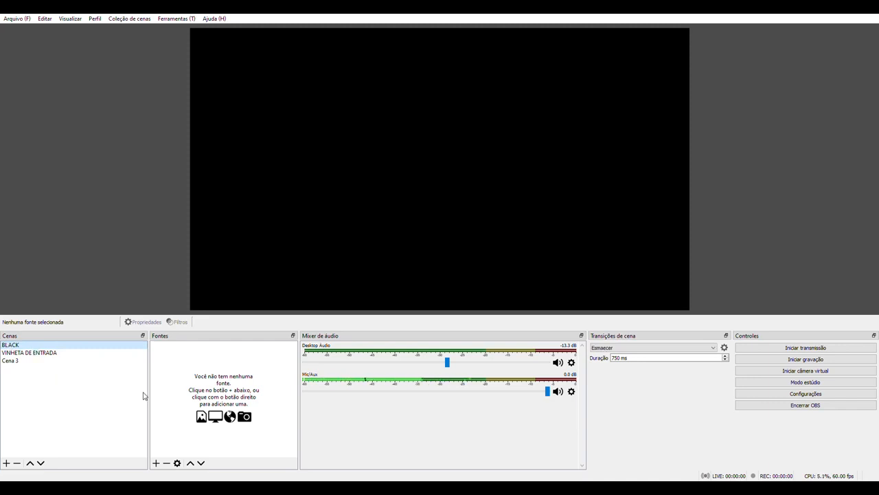
pyautogui.click(31, 353)
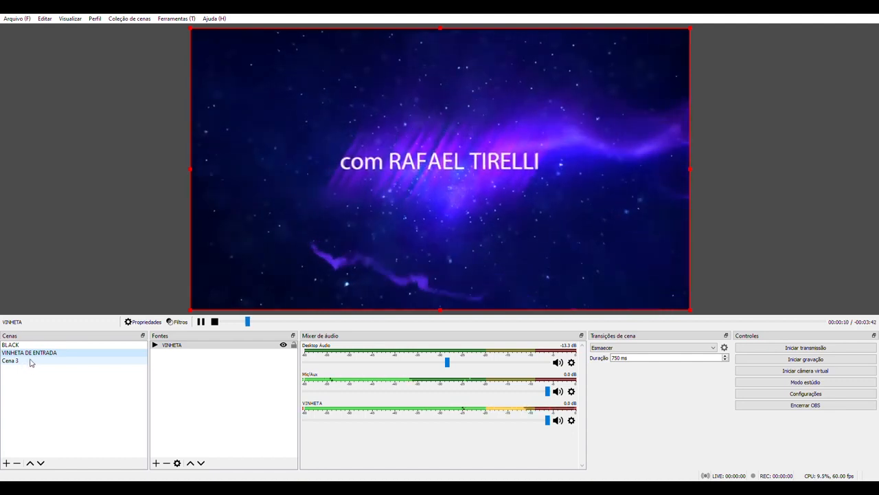
# - Add a video capture device source named WEBCAM to Cena 3, using the Integrated Webcam device
pyautogui.click(29, 362)
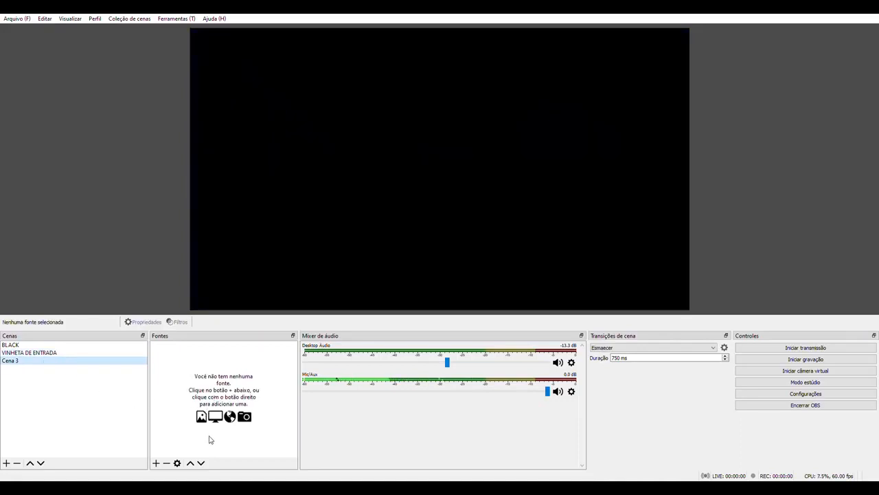
pyautogui.click(157, 463)
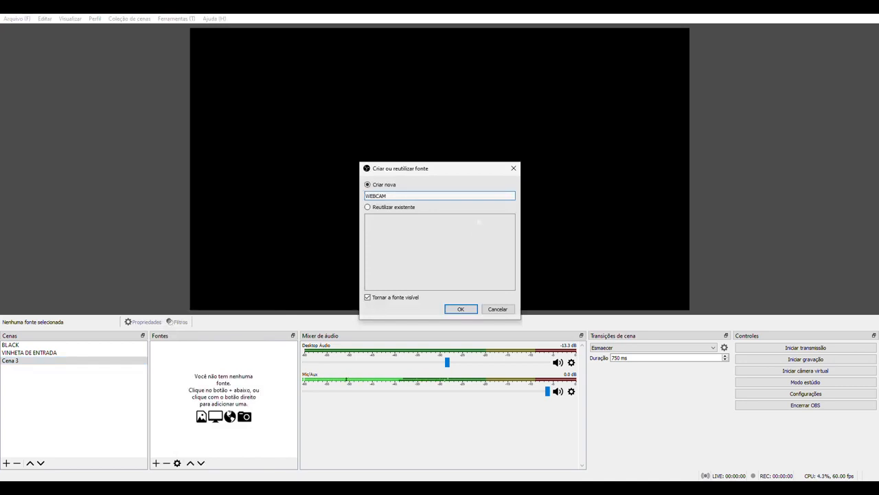
pyautogui.press('Return')
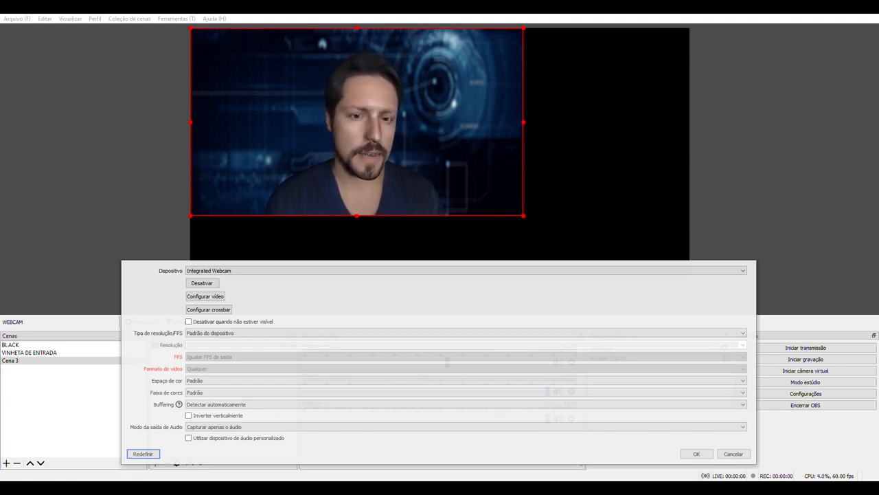
pyautogui.click(697, 453)
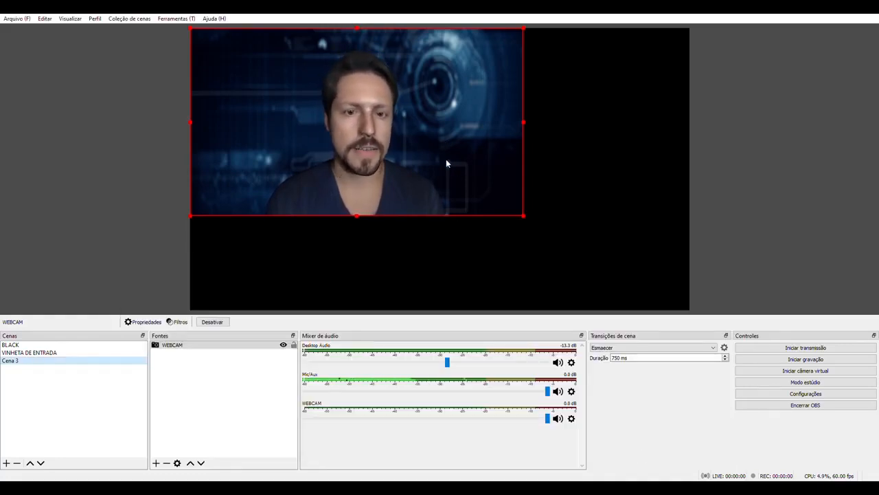
# - Move the webcam image into the canvas's lower-left corner and enlarge it from its upper-right corner to fill the canvas
pyautogui.moveTo(392, 186); pyautogui.dragTo(459, 221)
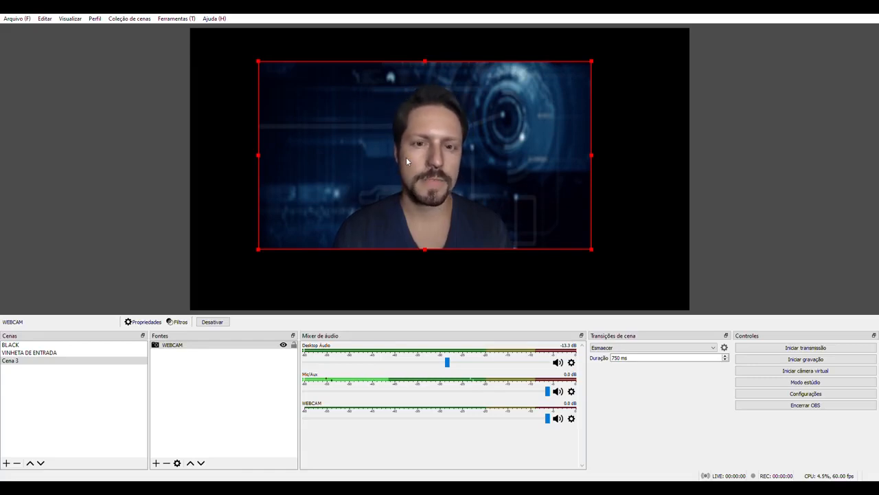
pyautogui.moveTo(400, 167); pyautogui.dragTo(335, 225)
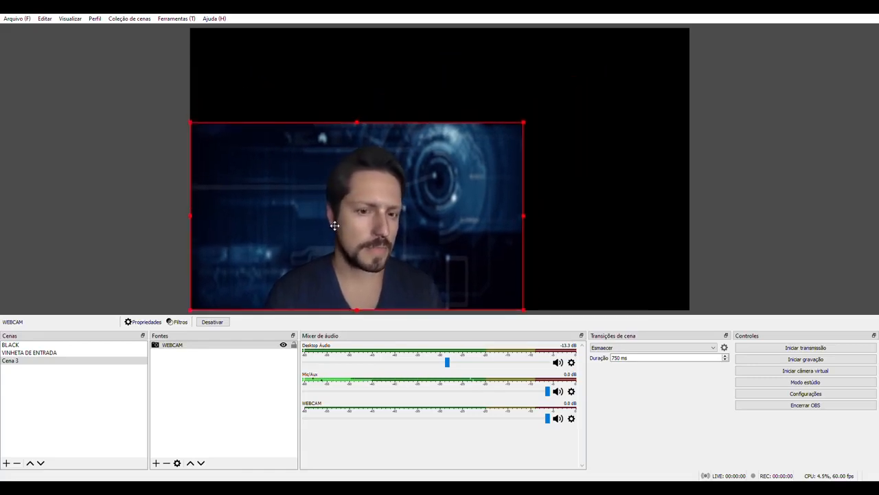
pyautogui.moveTo(524, 122); pyautogui.dragTo(694, 38)
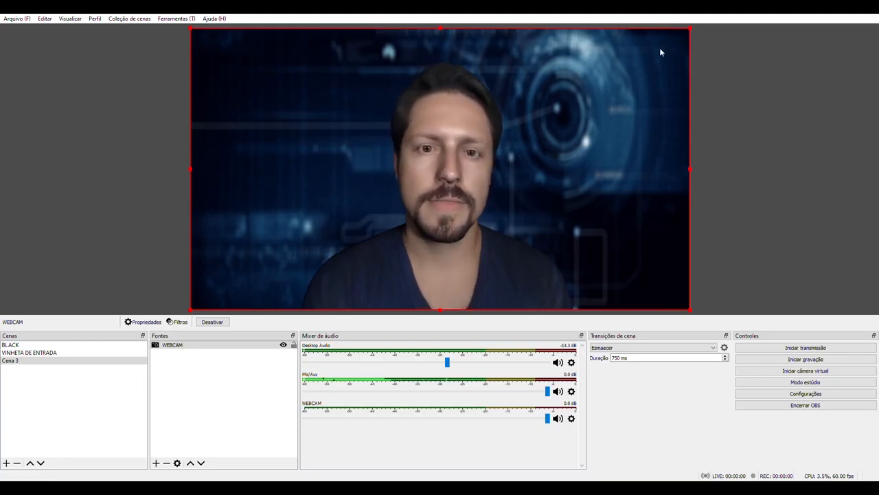
# - Shrink the webcam image toward the canvas's lower-left corner and flip it horizontally
pyautogui.moveTo(689, 28); pyautogui.dragTo(535, 118)
pyautogui.click(158, 383)
pyautogui.click(171, 344)
pyautogui.rightClick(171, 345)
pyautogui.moveTo(288, 223)
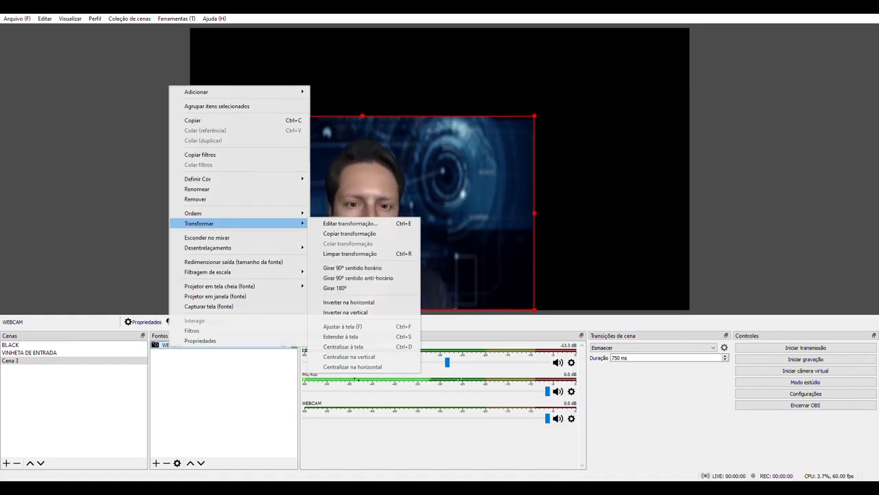
pyautogui.click(360, 302)
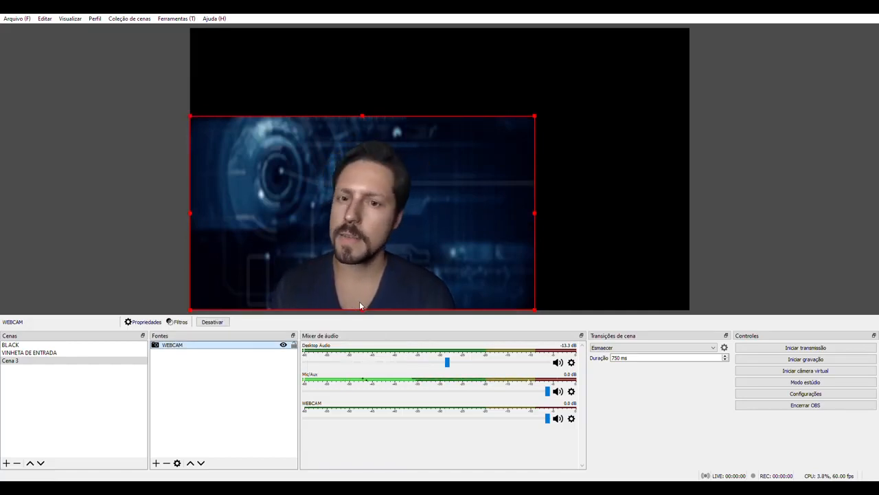
# - Fit the WEBCAM source to the screen
pyautogui.rightClick(193, 347)
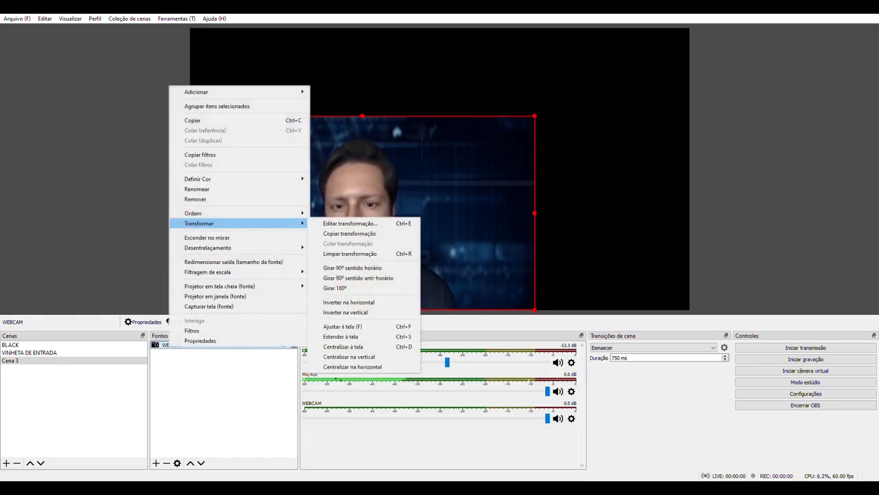
pyautogui.click(381, 326)
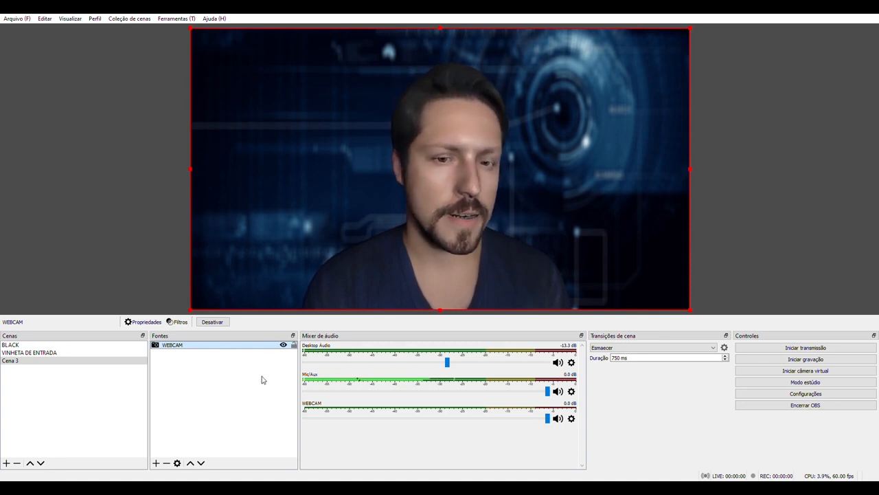
# - Add the existing GC name-title media source to Cena 3, above the webcam source
pyautogui.click(155, 464)
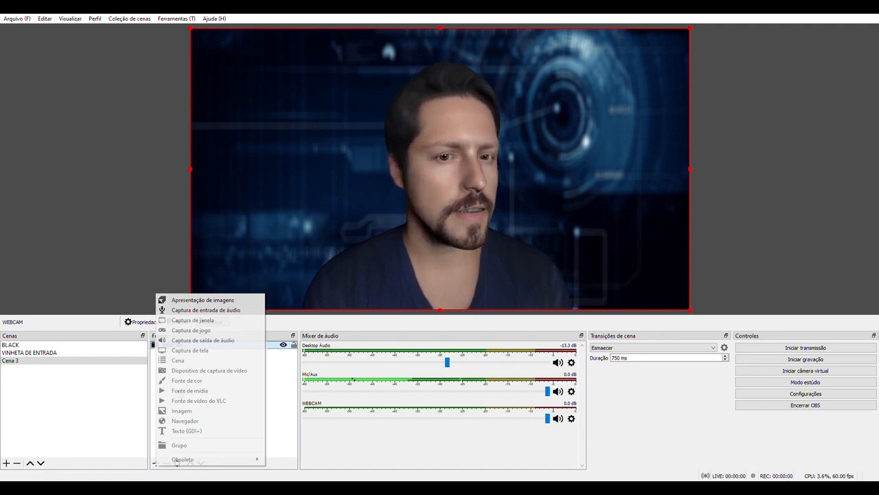
pyautogui.click(206, 390)
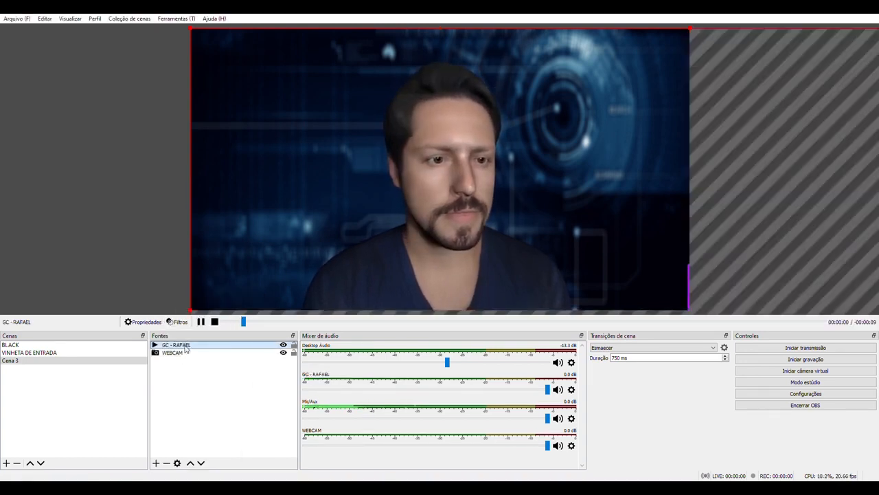
pyautogui.click(241, 371)
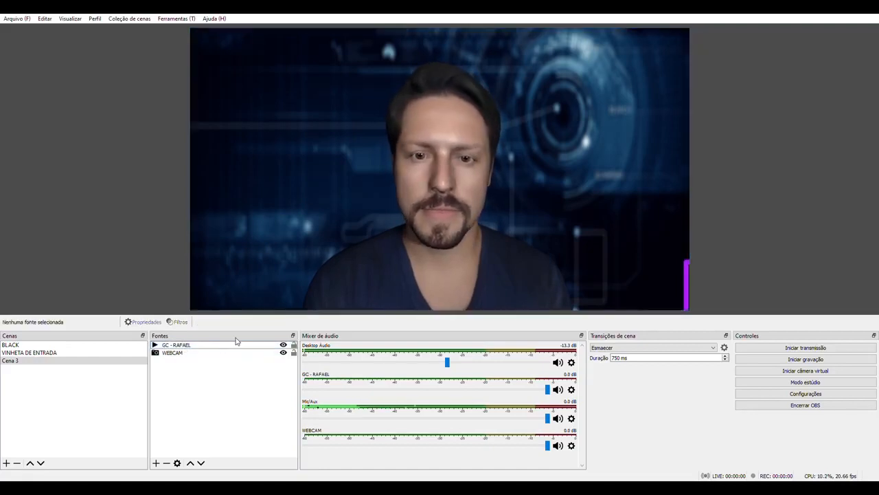
# - Fit the GC name-title source to the screen so its whole frame matches the canvas
pyautogui.click(176, 344)
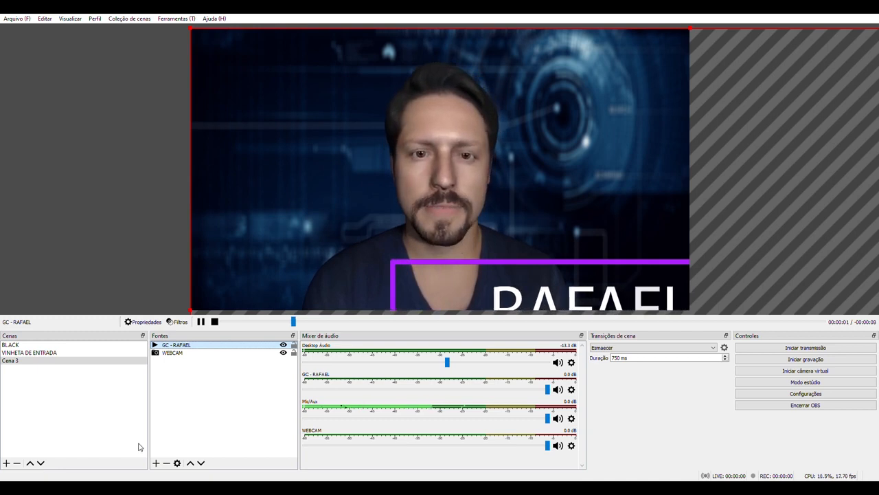
pyautogui.click(182, 372)
pyautogui.click(180, 346)
pyautogui.rightClick(172, 345)
pyautogui.moveTo(291, 222)
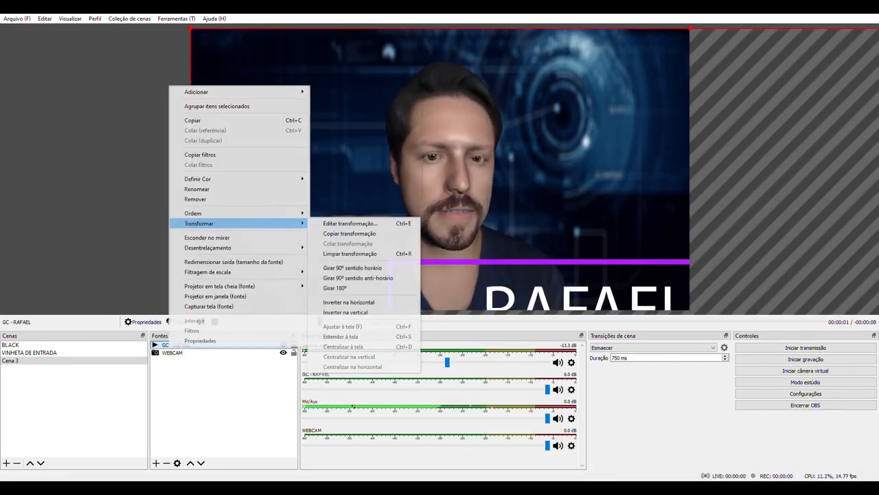
pyautogui.click(374, 326)
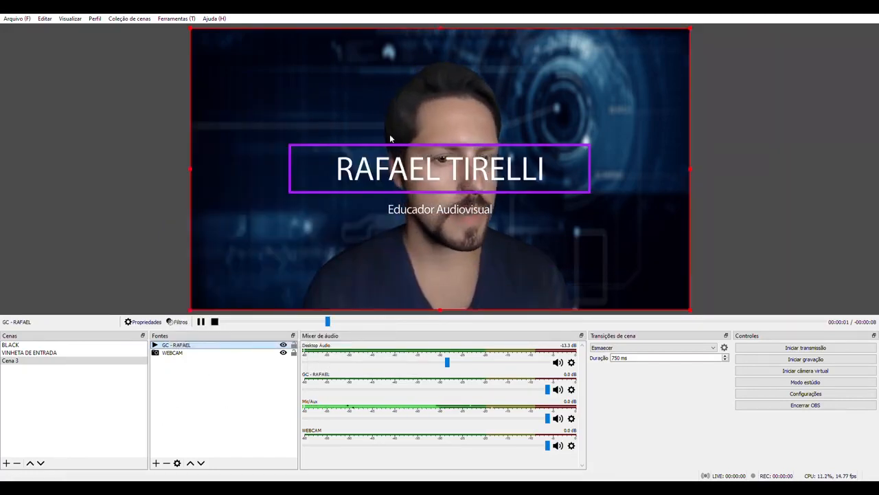
# - Shrink the GC name-title overlay and position it centred at the lower edge of the canvas, over the presenter's chest
pyautogui.moveTo(460, 180); pyautogui.dragTo(467, 270)
pyautogui.click(239, 418)
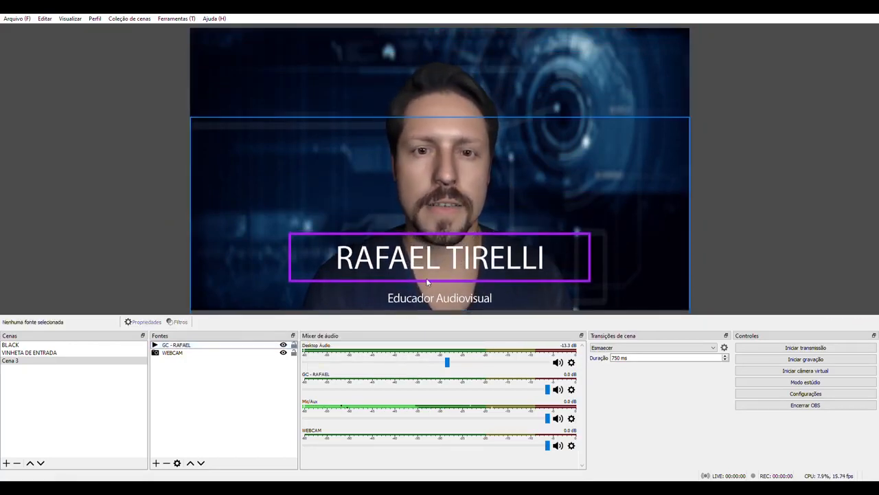
pyautogui.click(463, 264)
pyautogui.moveTo(695, 119); pyautogui.dragTo(569, 218)
pyautogui.moveTo(395, 302); pyautogui.dragTo(458, 270)
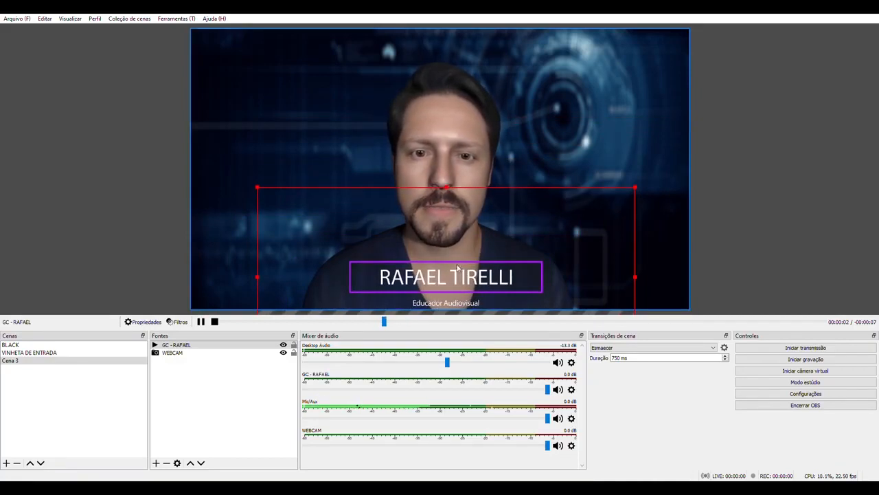
pyautogui.click(190, 384)
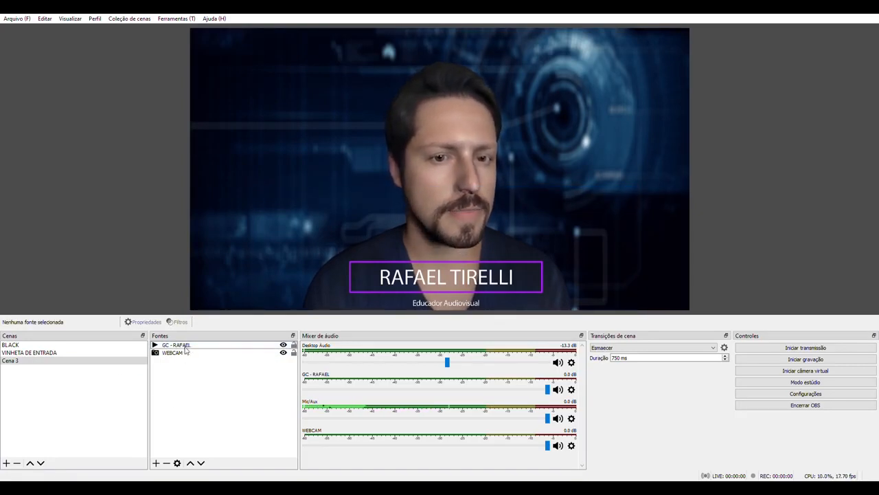
# - Check the name-title's visibility toggle and preview the scenes in order: BLACK, VINHETA DE ENTRADA, and Cena 3
pyautogui.click(283, 345)
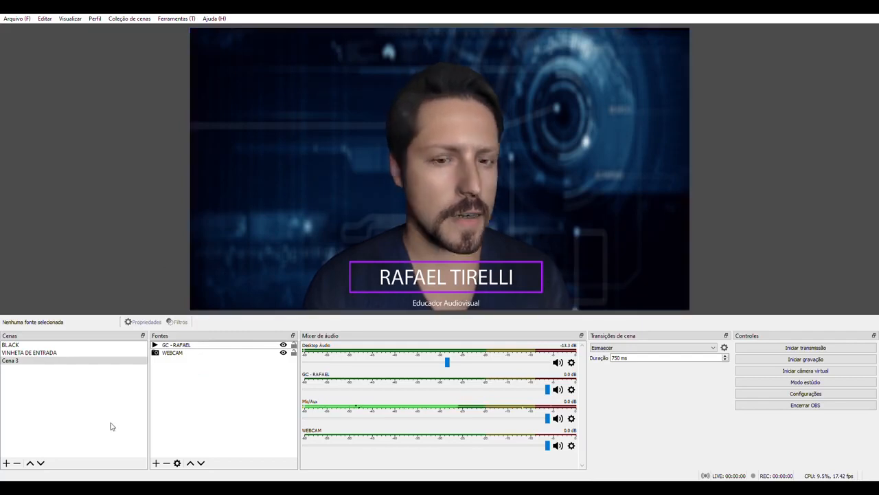
pyautogui.click(11, 345)
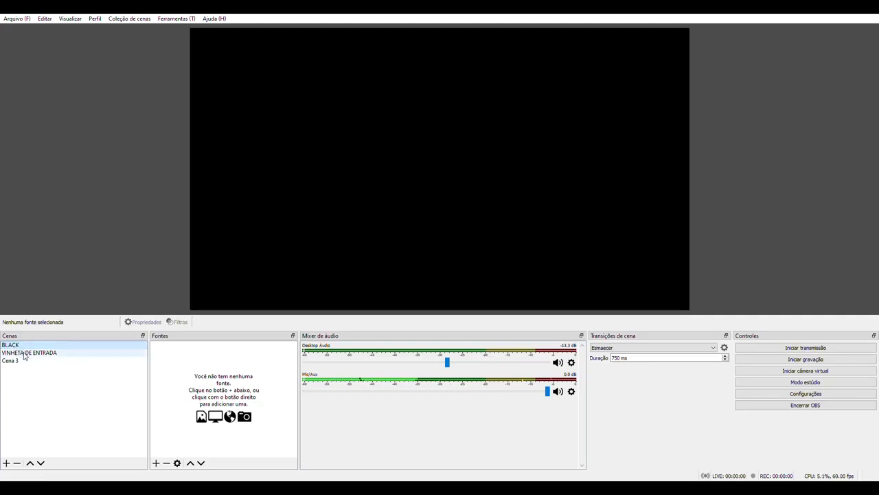
pyautogui.click(24, 353)
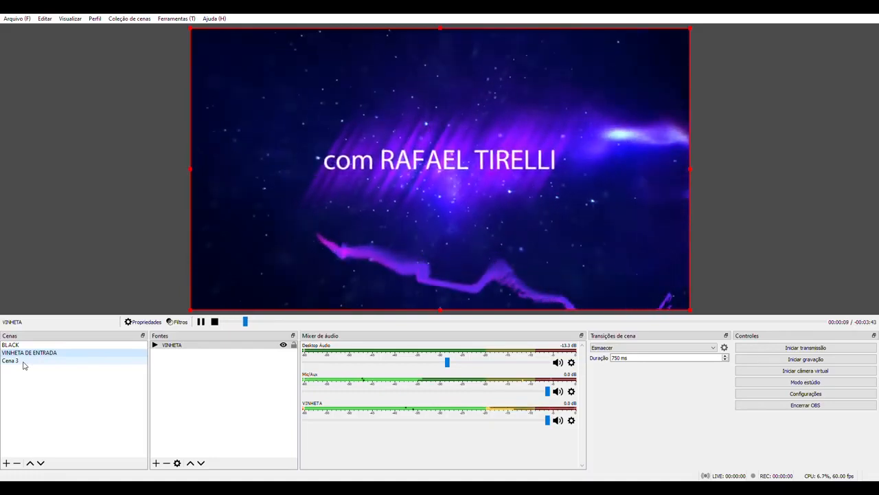
pyautogui.click(22, 363)
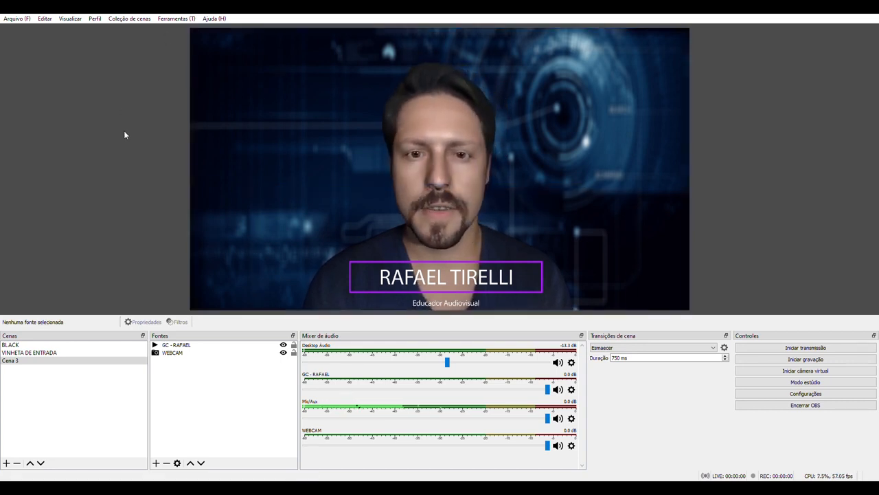
# - Try the WEBCAM source as a small image in the canvas's lower-left corner, and fit it back to the screen
pyautogui.click(459, 147)
pyautogui.moveTo(690, 29); pyautogui.dragTo(315, 257)
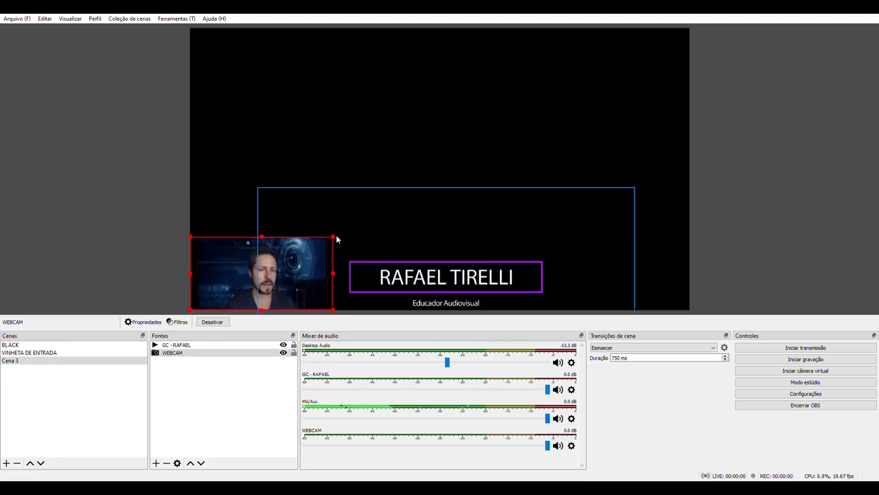
pyautogui.moveTo(336, 239); pyautogui.dragTo(310, 244)
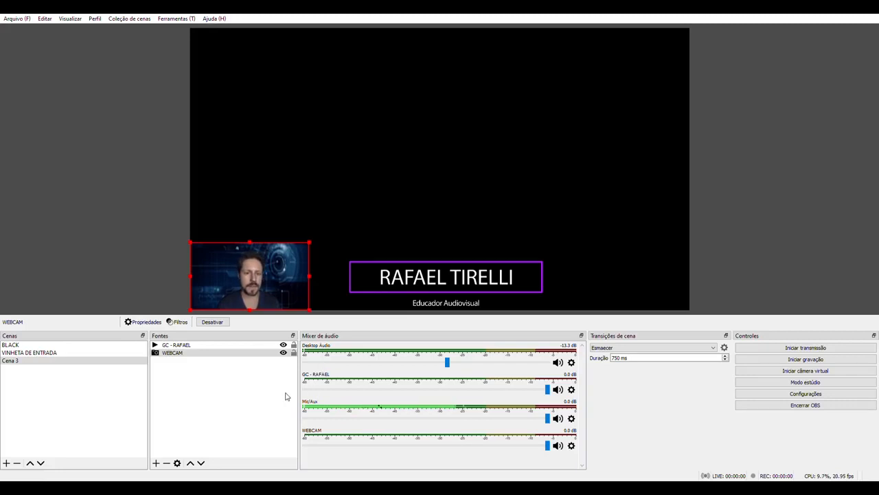
pyautogui.hotkey('ctrl', 'f')
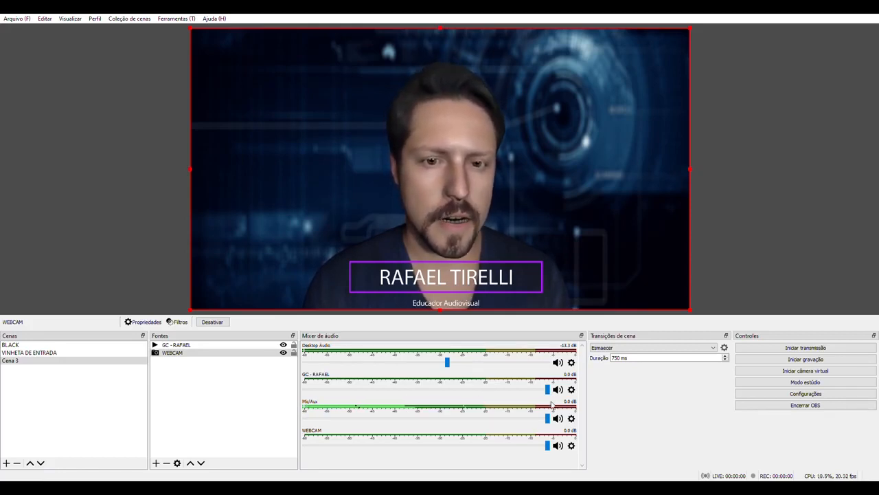
# - Set the Mic/Aux level to 0.0 dB and the Desktop Audio level to about -18.6 dB
pyautogui.moveTo(549, 419)
pyautogui.mouseDown()
pyautogui.moveTo(329, 418)
pyautogui.moveTo(307, 434)
pyautogui.moveTo(548, 418)
pyautogui.mouseUp()
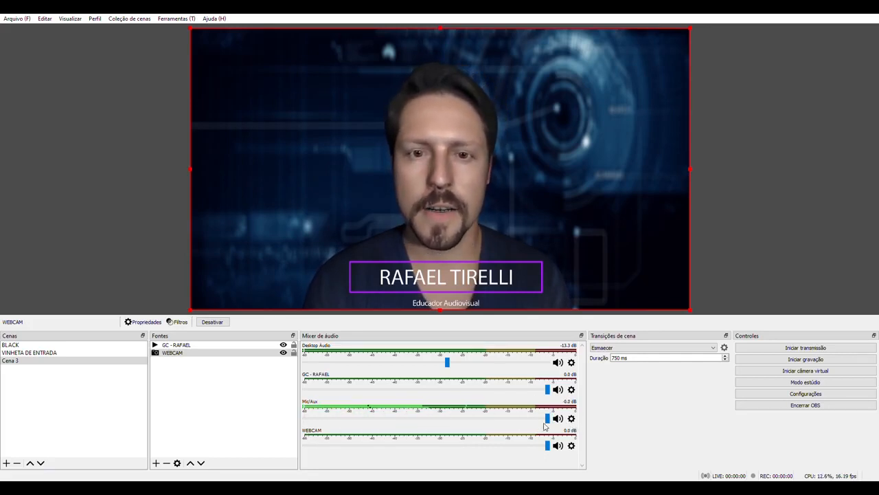
pyautogui.moveTo(534, 420)
pyautogui.mouseDown()
pyautogui.moveTo(430, 418)
pyautogui.moveTo(548, 419)
pyautogui.mouseUp()
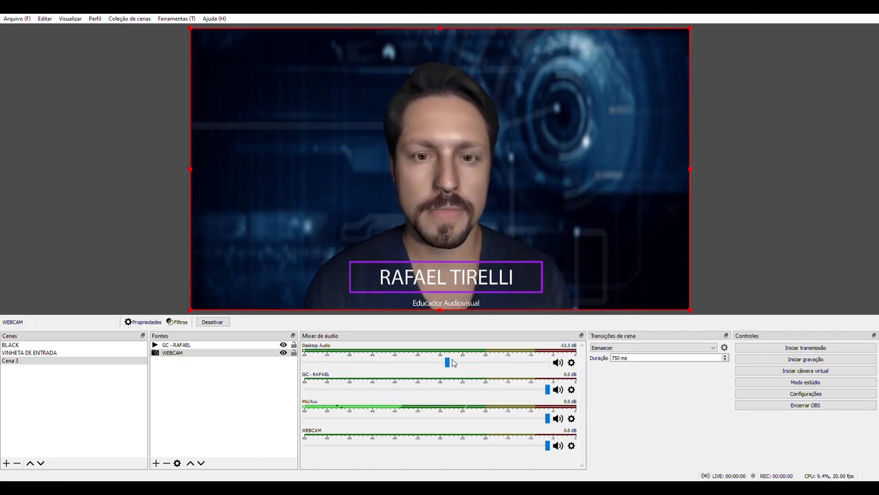
pyautogui.moveTo(447, 362)
pyautogui.mouseDown()
pyautogui.moveTo(338, 362)
pyautogui.moveTo(453, 362)
pyautogui.mouseUp()
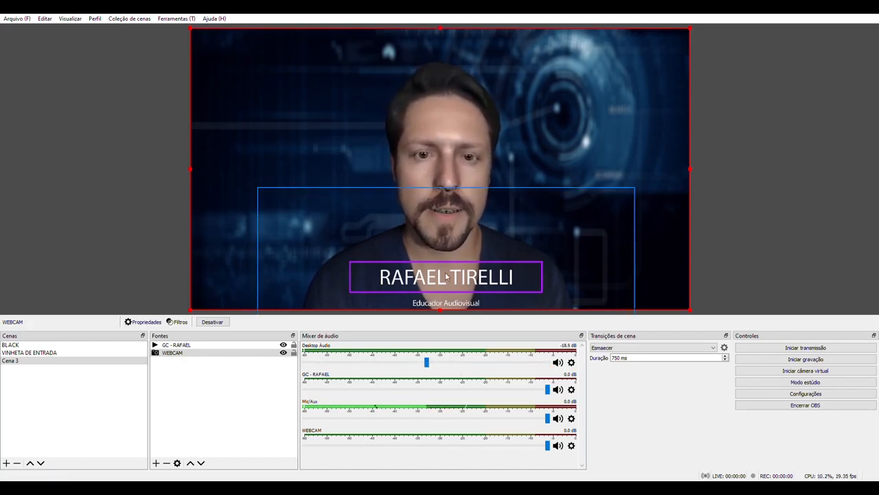